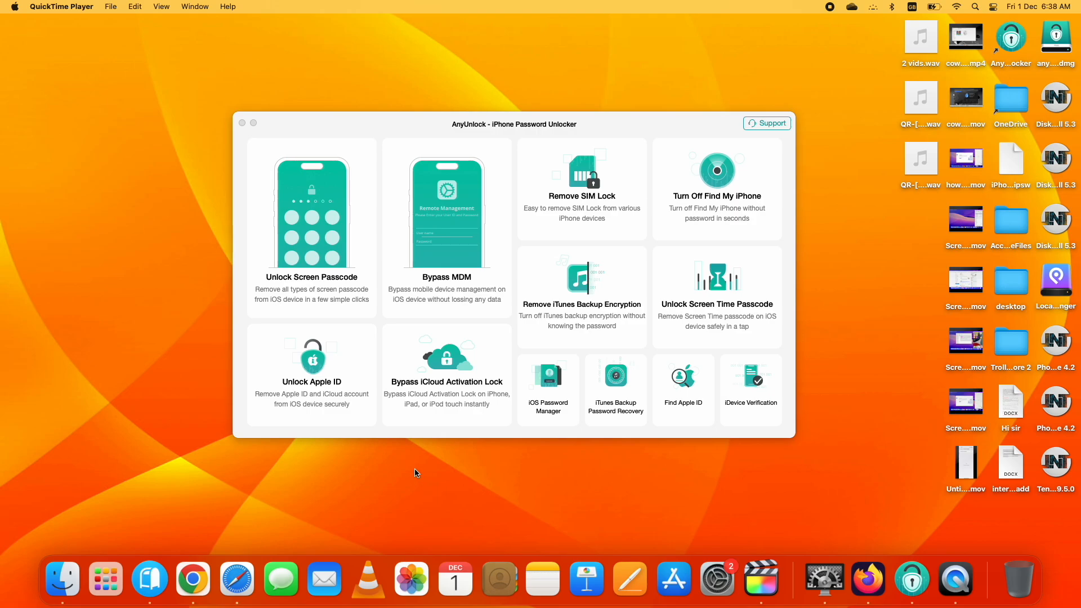
Switch back to the desktop so AnyUnlock's Bypass iCloud Activation Lock feature can be reached.
key("super+Tab")
left_click(192, 578)
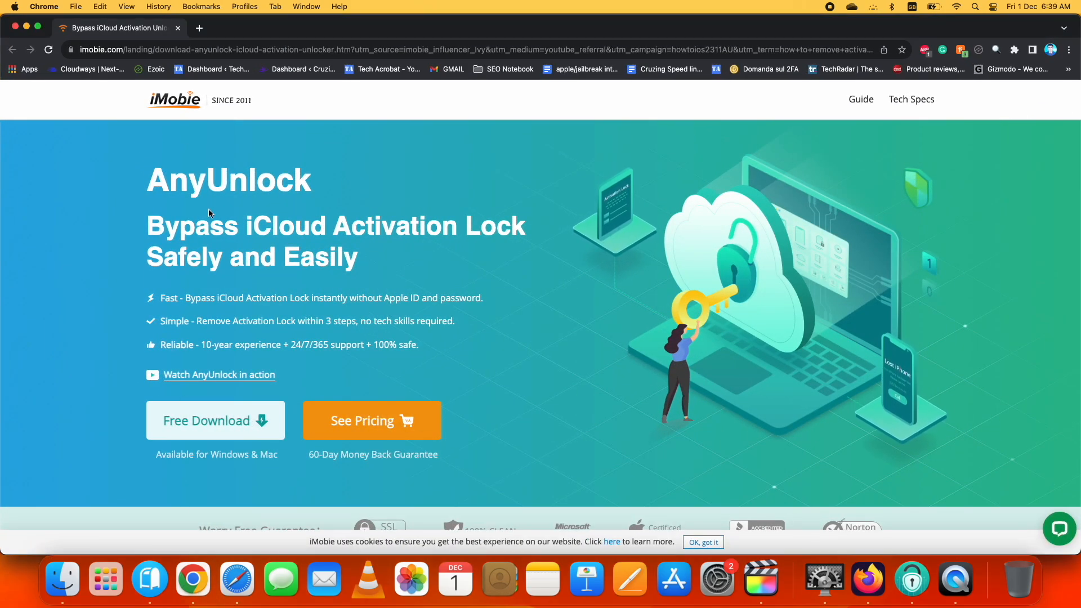
scroll(214, 198, "down", 1)
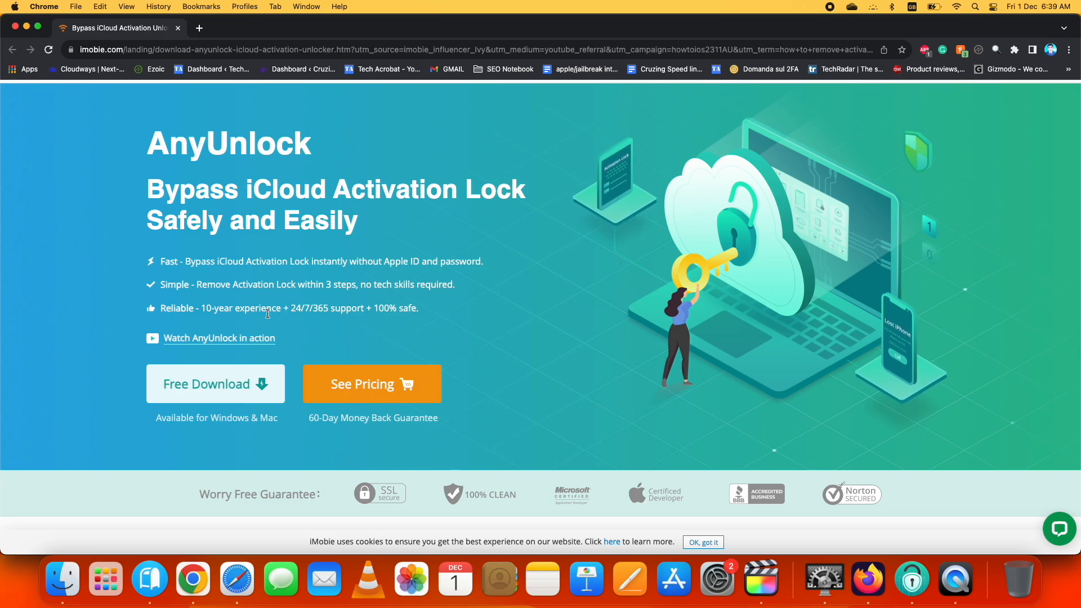
scroll(336, 326, "down", 2)
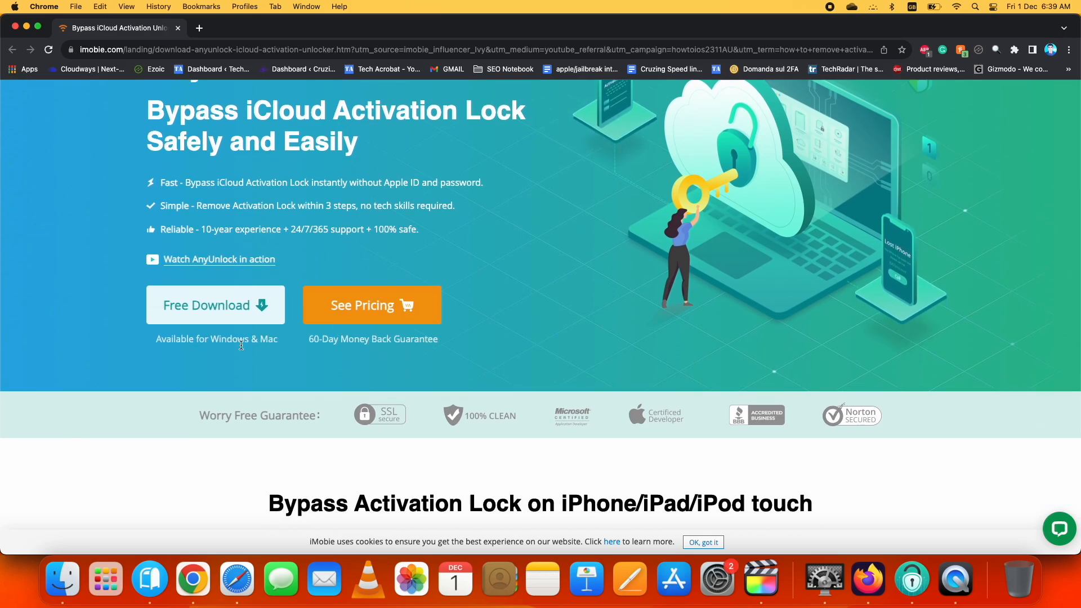
scroll(246, 335, "down", 5)
scroll(246, 335, "down", 5)
scroll(245, 336, "down", 5)
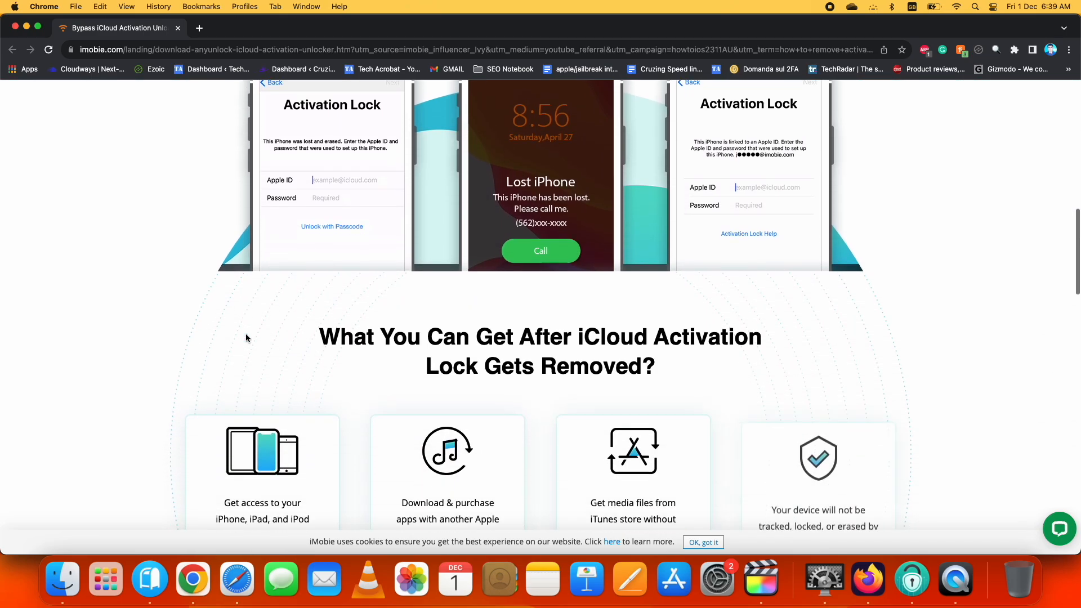
scroll(246, 335, "down", 5)
scroll(246, 336, "down", 5)
scroll(246, 335, "down", 10)
scroll(246, 335, "up", 2)
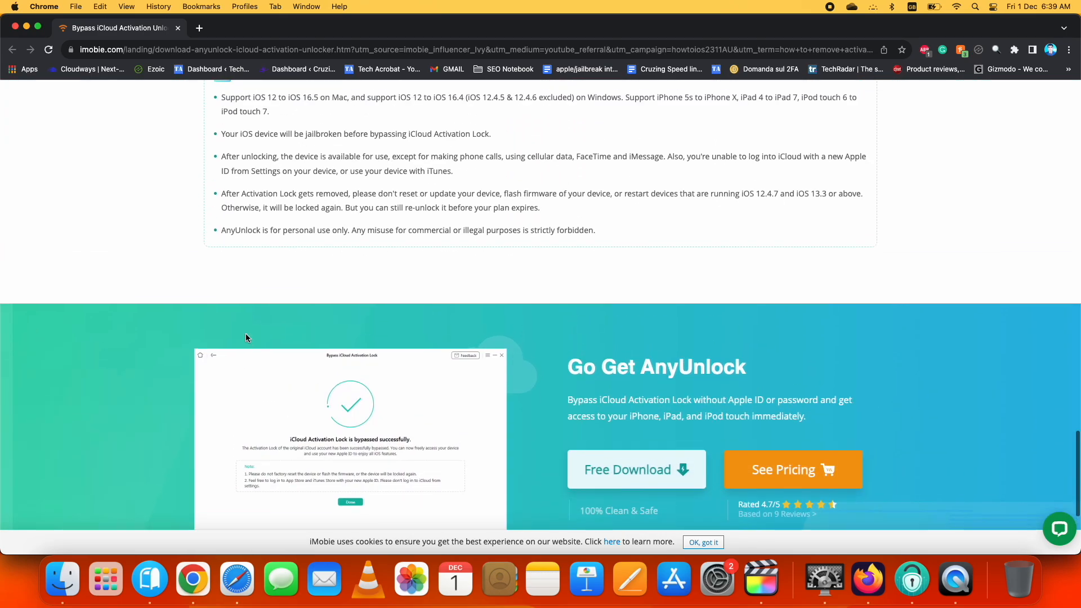
scroll(245, 335, "down", 3)
scroll(246, 337, "up", 15)
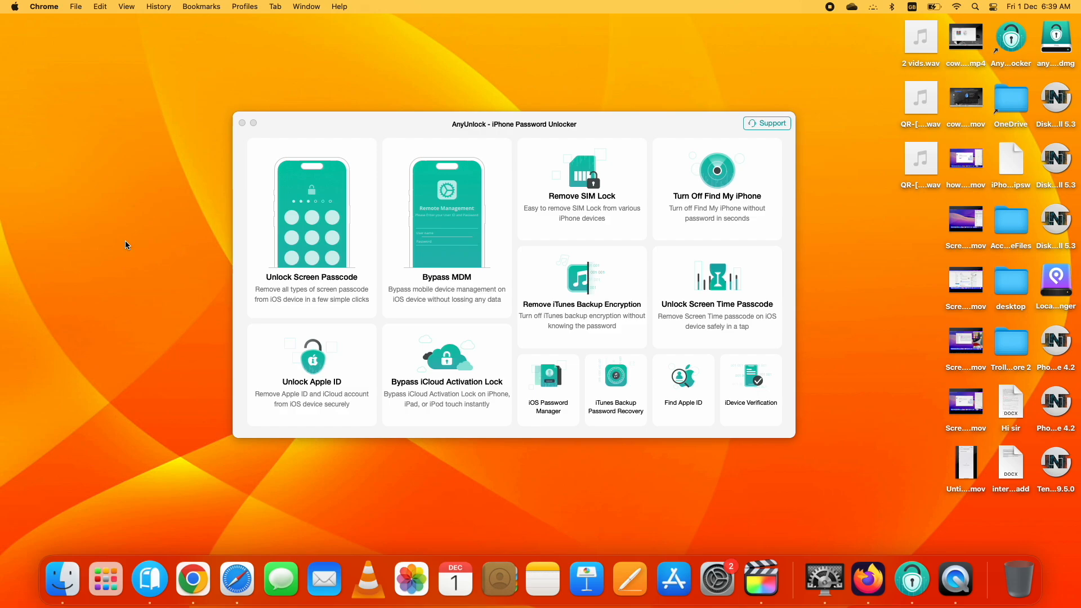
left_click(125, 244)
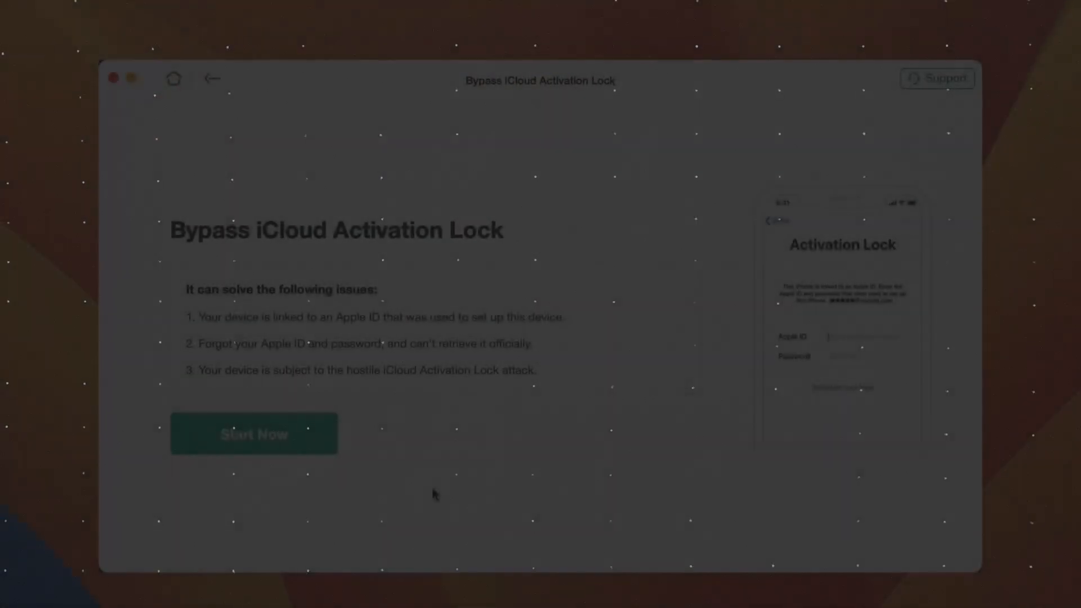
Start the bypass via Start Now so the iPhone 7, 32 GB, iOS 15.7.6 is detected.
left_click(280, 443)
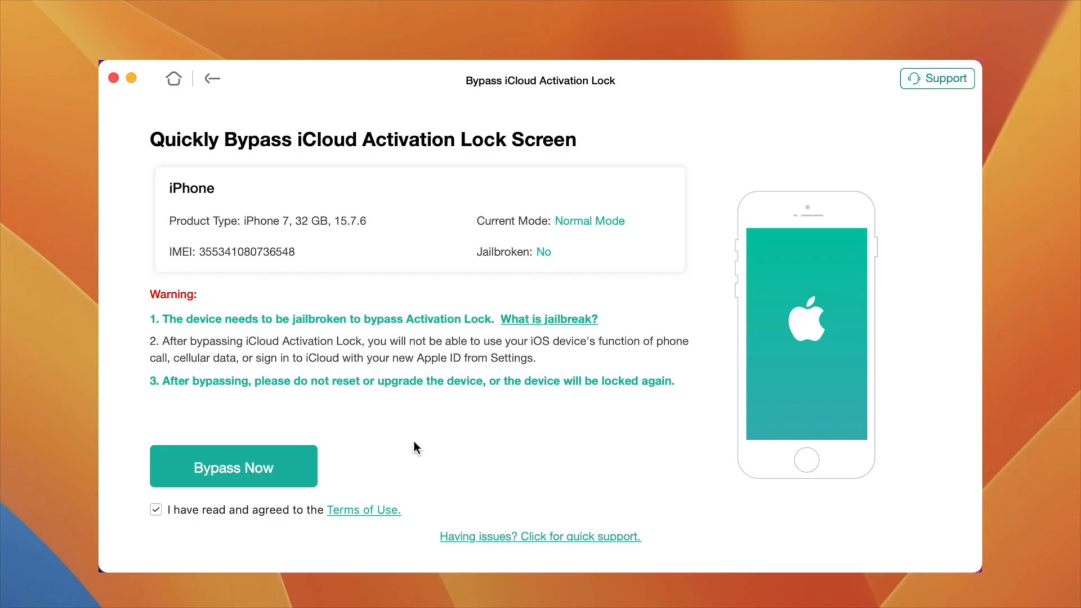
Begin Bypass Now and choose iPhone 7/7 Plus to show its DFU mode steps.
left_click(196, 479)
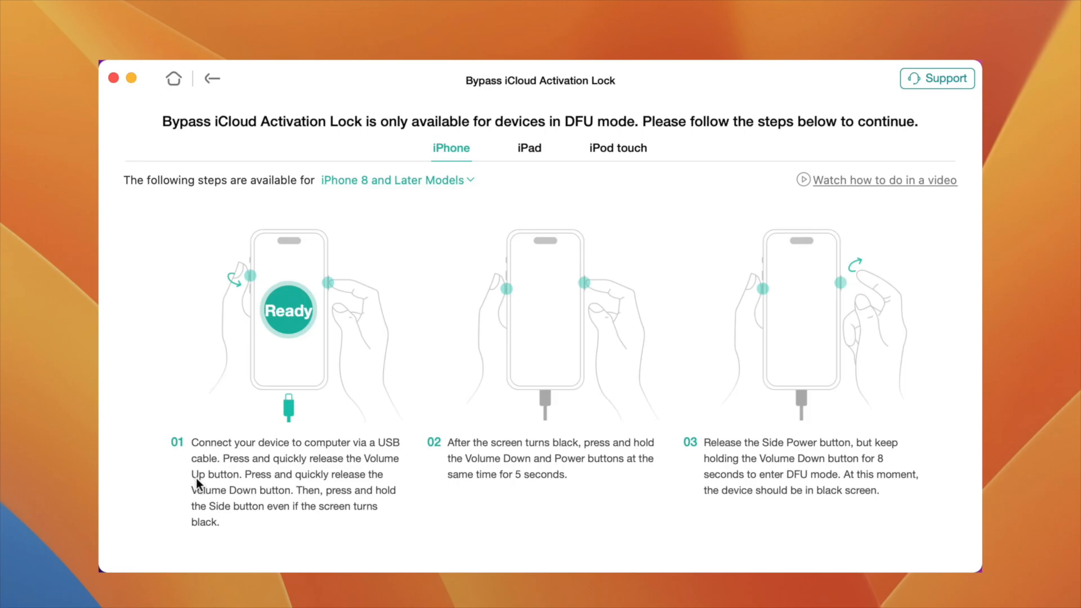
left_click(380, 180)
left_click(385, 244)
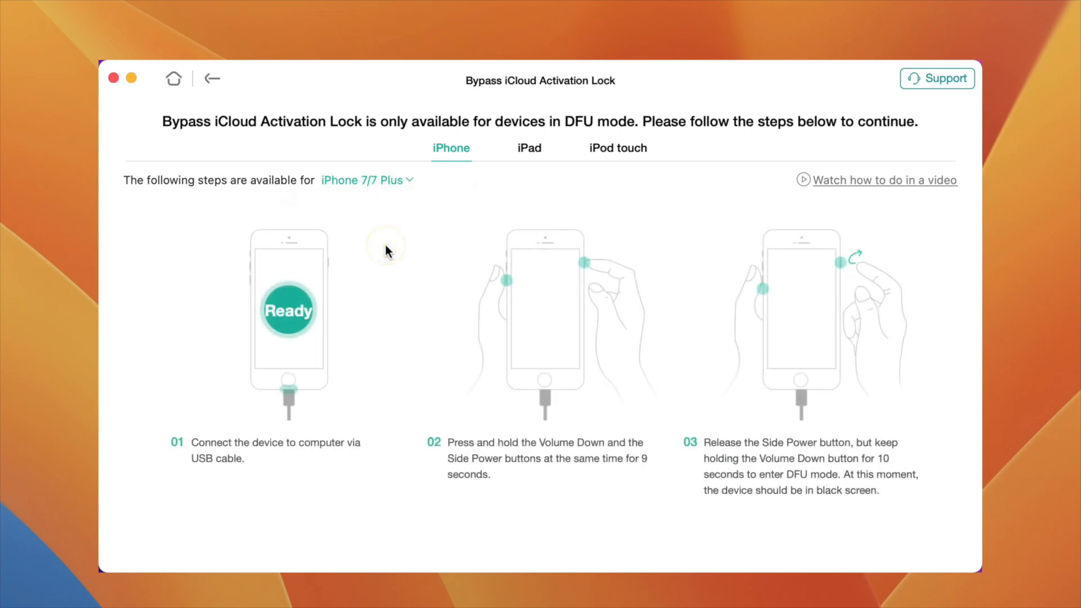